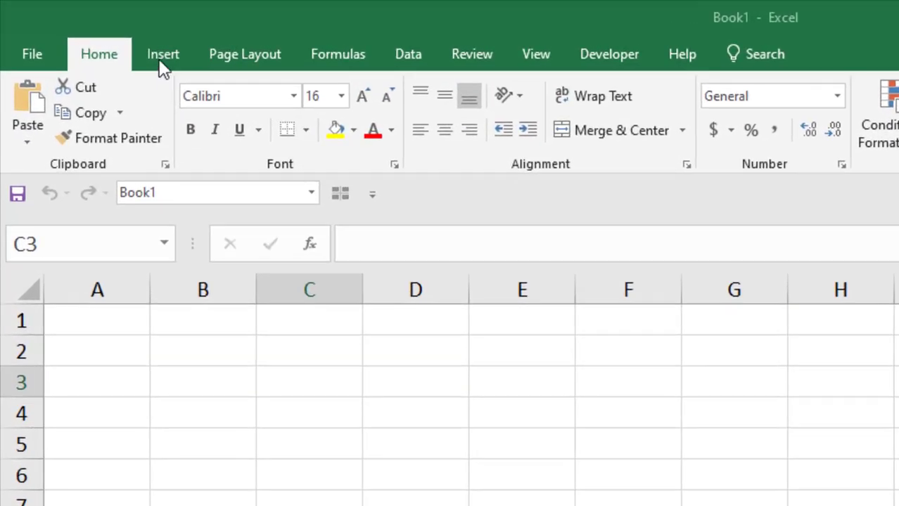
Insert a rounded rectangle shape from Insert > Shapes onto the sheet near F6.
{"action": "left_click", "coordinate": [152, 55]}
{"action": "left_click", "coordinate": [367, 93]}
{"action": "left_click", "coordinate": [471, 138]}
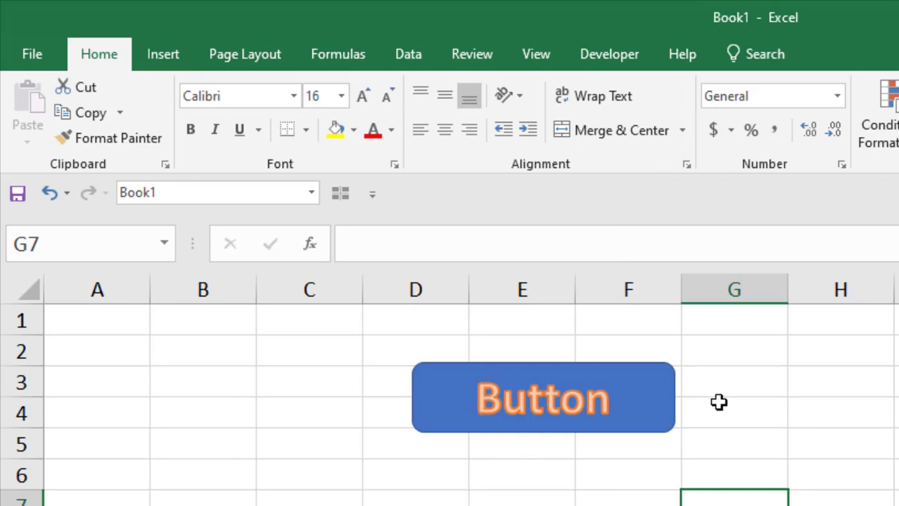
{"action": "left_click", "coordinate": [636, 474]}
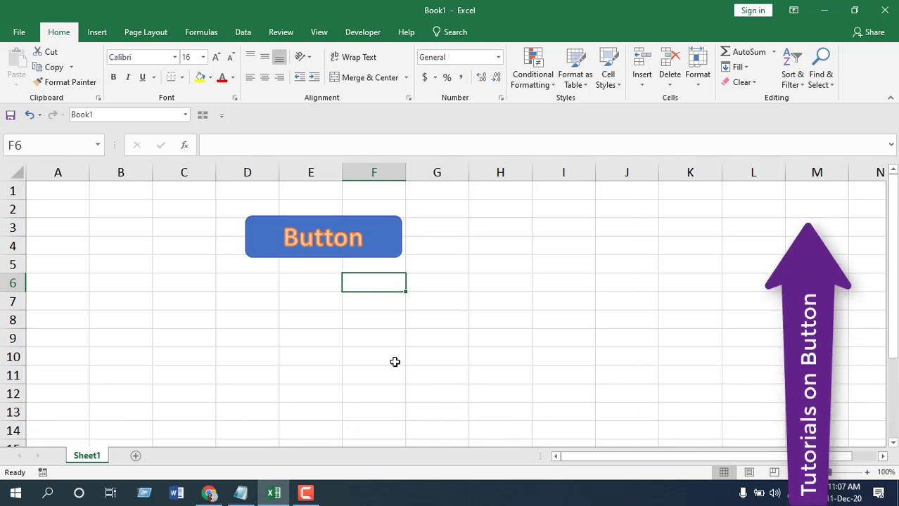
Scroll down and back up, selecting cells like H12, D14, F22, to show the Button scrolls away.
{"action": "scroll", "coordinate": [335, 320], "scroll_direction": "down", "scroll_amount": 3}
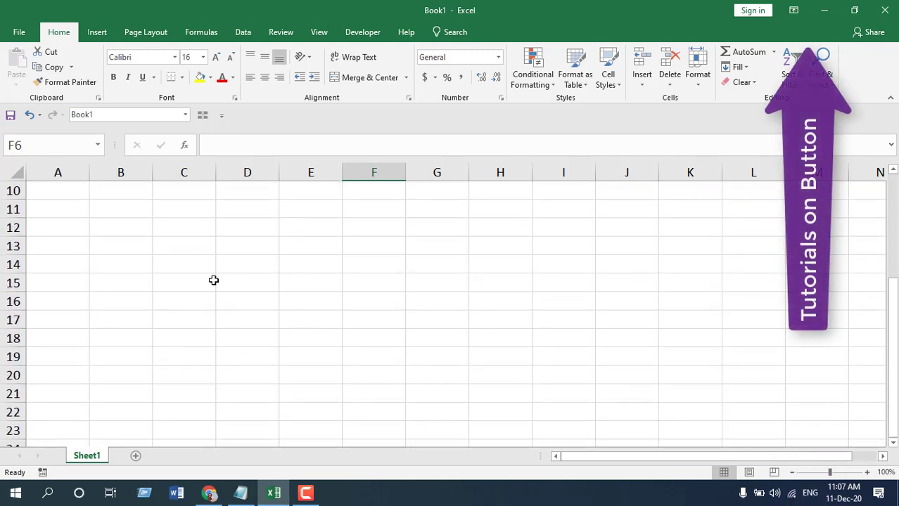
{"action": "left_click", "coordinate": [500, 228]}
{"action": "left_click", "coordinate": [500, 357]}
{"action": "left_click", "coordinate": [247, 261]}
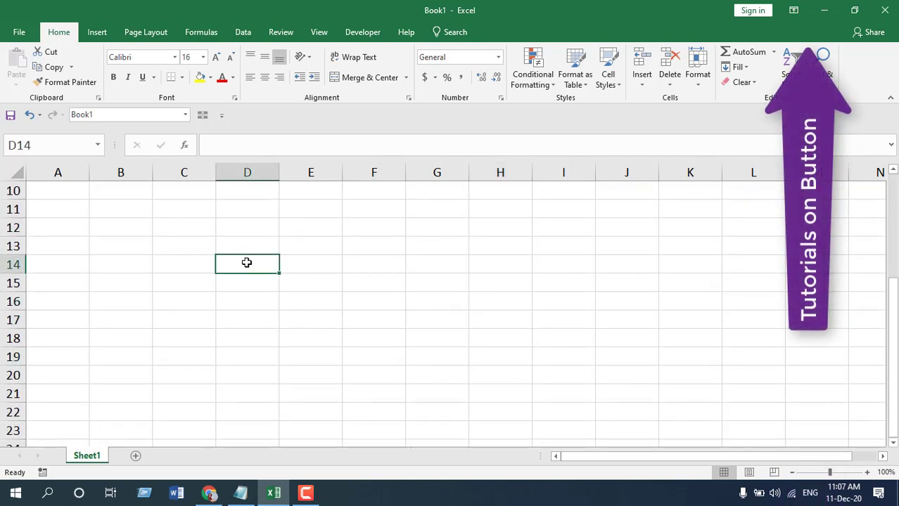
{"action": "left_click_drag", "start_coordinate": [891, 292], "coordinate": [891, 261]}
{"action": "scroll", "coordinate": [388, 351], "scroll_direction": "down", "scroll_amount": 3}
{"action": "left_click", "coordinate": [197, 315]}
{"action": "left_click", "coordinate": [359, 308]}
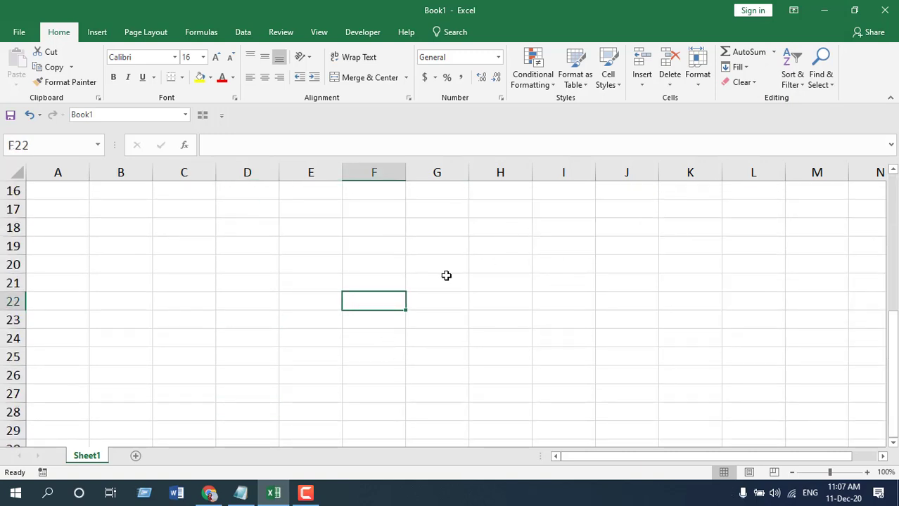
{"action": "scroll", "coordinate": [457, 295], "scroll_direction": "up", "scroll_amount": 5}
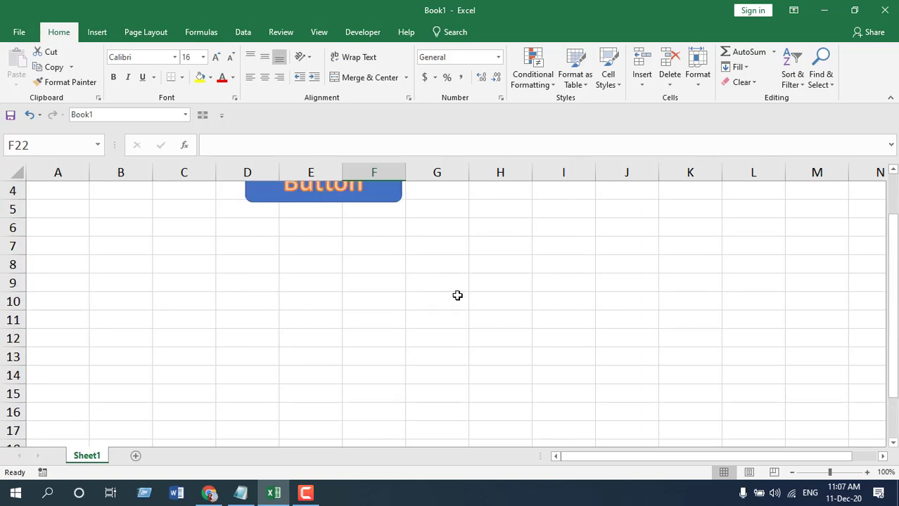
{"action": "scroll", "coordinate": [373, 322], "scroll_direction": "down", "scroll_amount": 4}
{"action": "scroll", "coordinate": [373, 321], "scroll_direction": "up", "scroll_amount": 4}
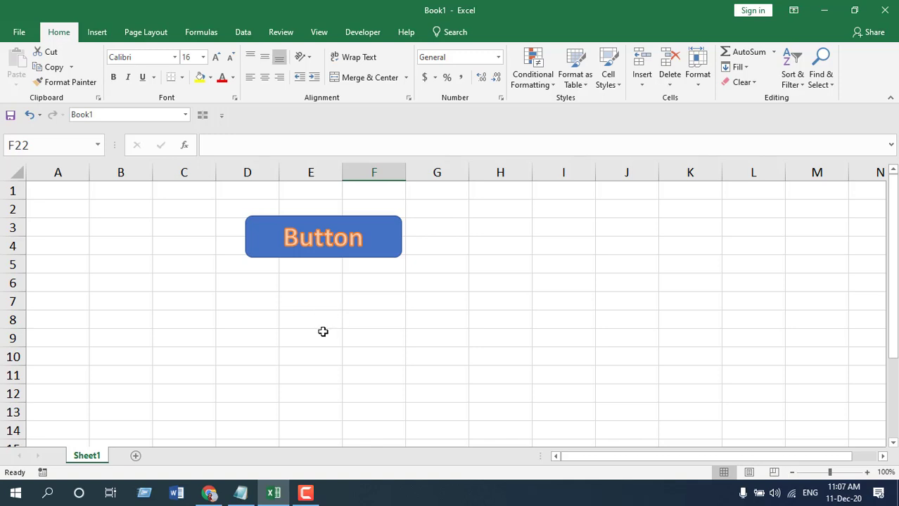
{"action": "left_click", "coordinate": [238, 338]}
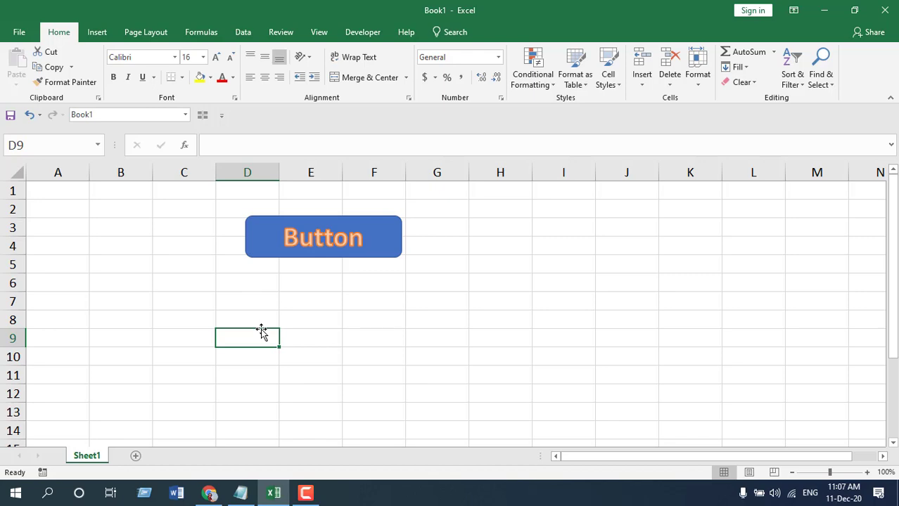
{"action": "left_click", "coordinate": [444, 337]}
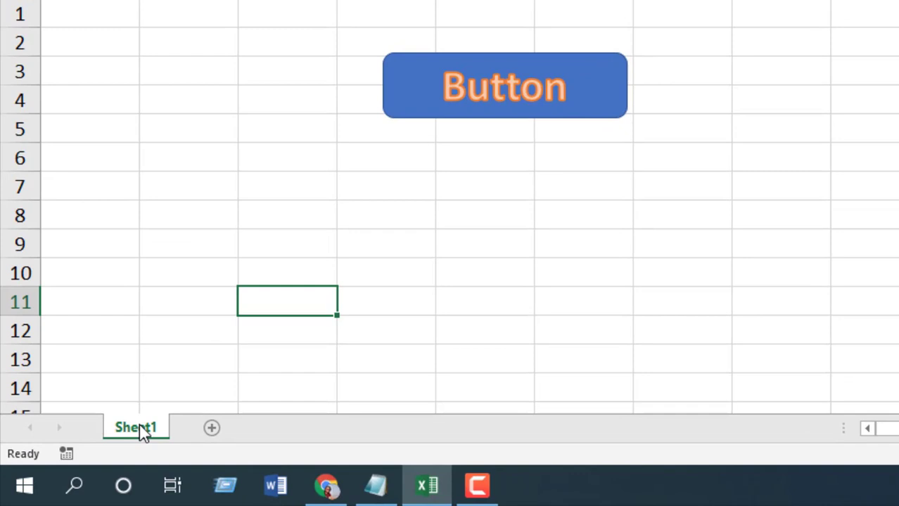
Paste the Worksheet_SelectionChange macro into Sheet1's code window via View Code.
{"action": "right_click", "coordinate": [88, 457]}
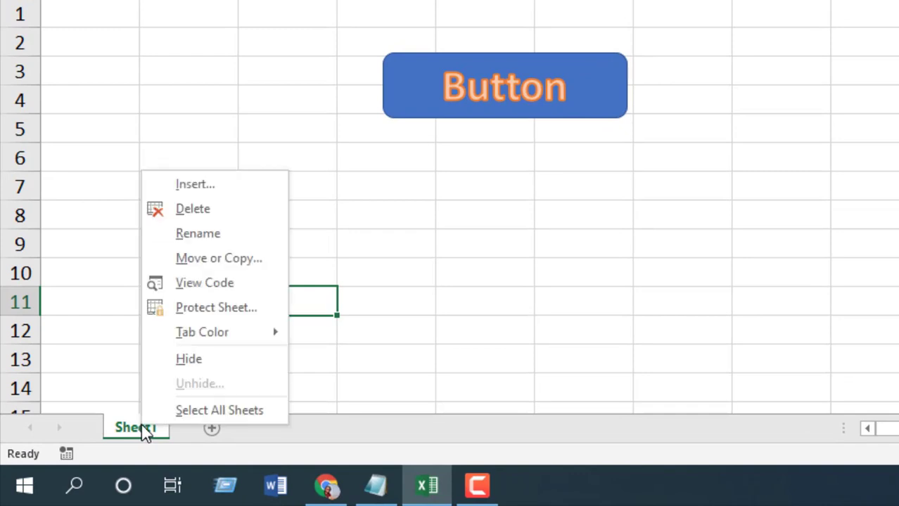
{"action": "left_click", "coordinate": [211, 285]}
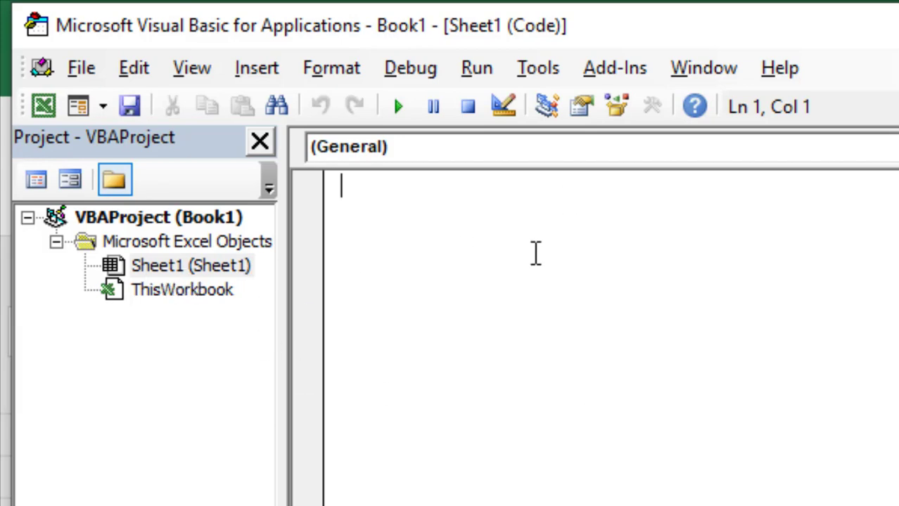
{"action": "type", "text": "Private Sub Worksheet_SelectionChange(ByVal Target As Range)    On Error GoTo 0      With ActiveSheet.Shapes(\"Rectangle: Rounded Corners 1\")     .Top = Target.Offset(0).Top         .Left = Target.Offset(, 2).Left     End With End Sub"}
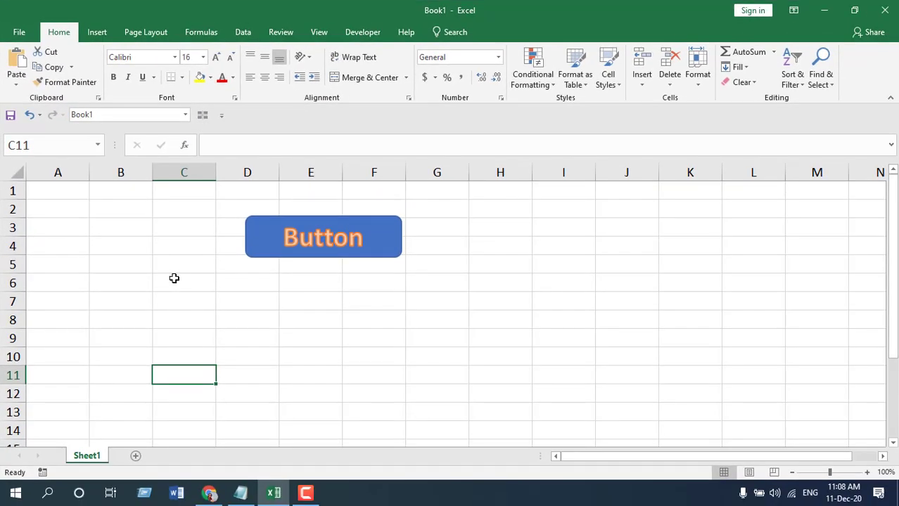
Test the macro by selecting C6, I4, C6, D39, E23 and D10, watching the Button follow.
{"action": "left_click", "coordinate": [174, 278]}
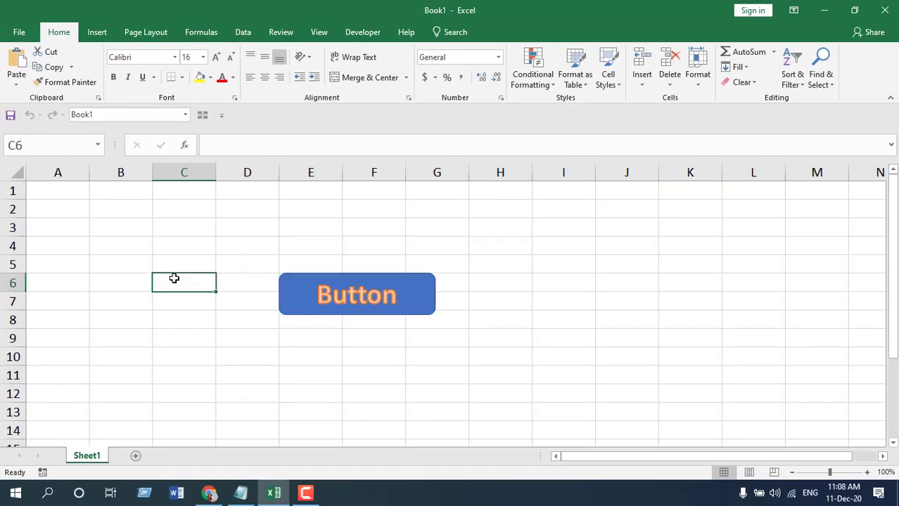
{"action": "left_click", "coordinate": [589, 248]}
{"action": "left_click", "coordinate": [159, 280]}
{"action": "scroll", "coordinate": [243, 296], "scroll_direction": "down", "scroll_amount": 2}
{"action": "scroll", "coordinate": [243, 296], "scroll_direction": "down", "scroll_amount": 9}
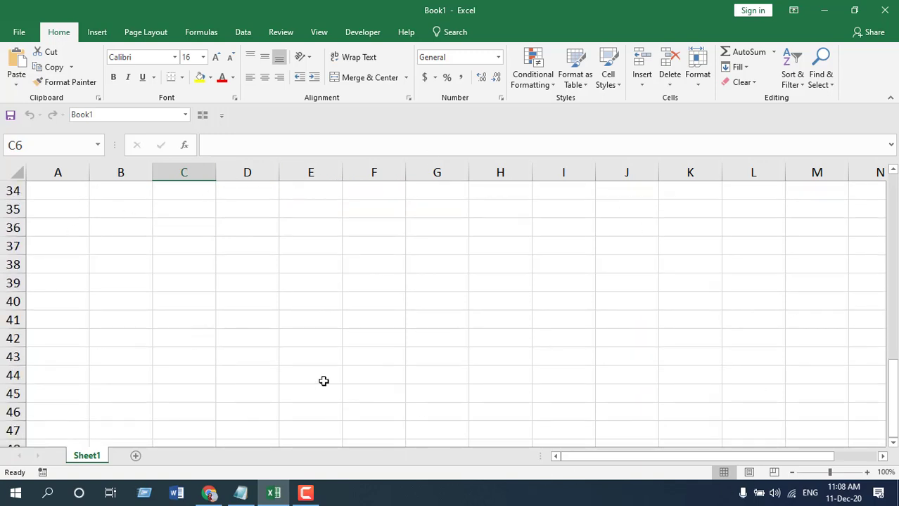
{"action": "left_click", "coordinate": [224, 281]}
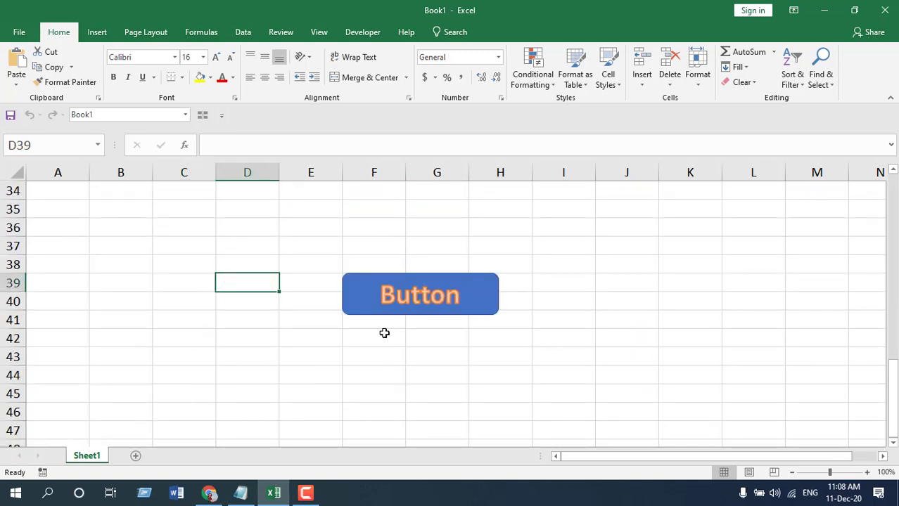
{"action": "scroll", "coordinate": [310, 295], "scroll_direction": "up", "scroll_amount": 5}
{"action": "left_click", "coordinate": [310, 264]}
{"action": "scroll", "coordinate": [232, 294], "scroll_direction": "up", "scroll_amount": 4}
{"action": "left_click", "coordinate": [260, 242]}
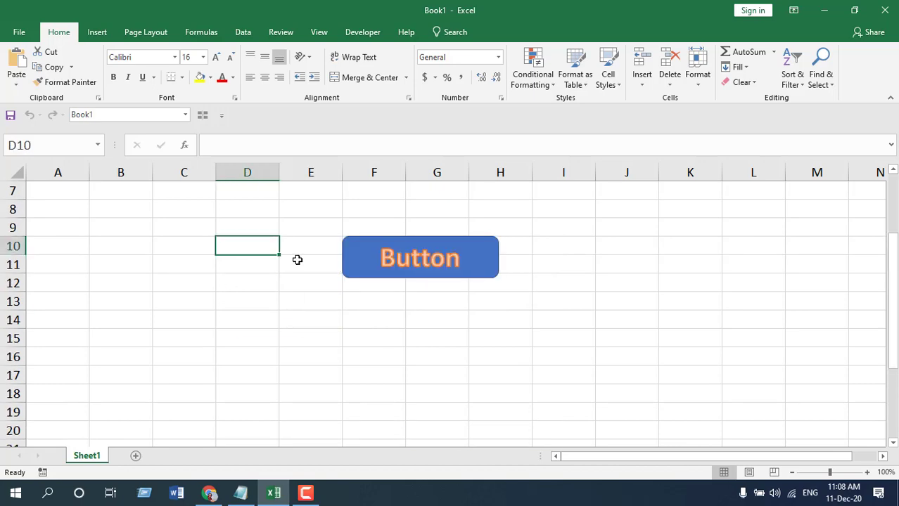
{"action": "right_click", "coordinate": [86, 456]}
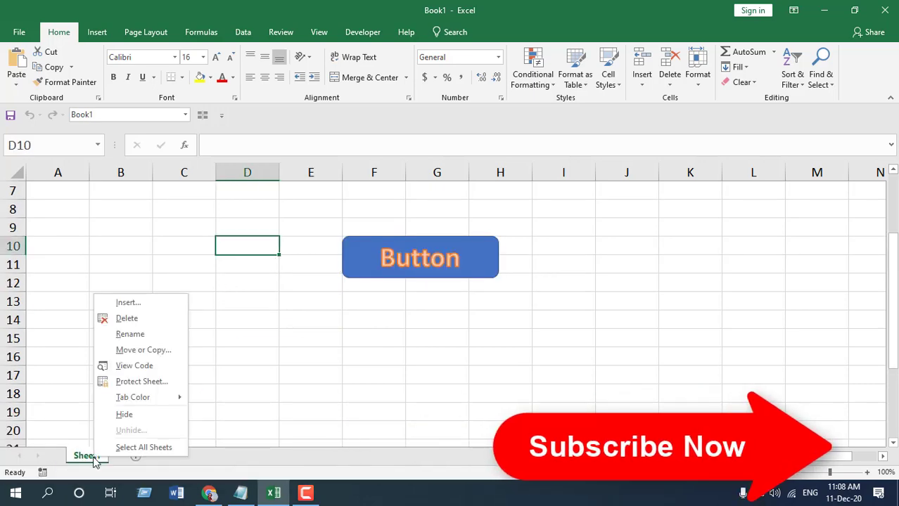
{"action": "left_click", "coordinate": [123, 366]}
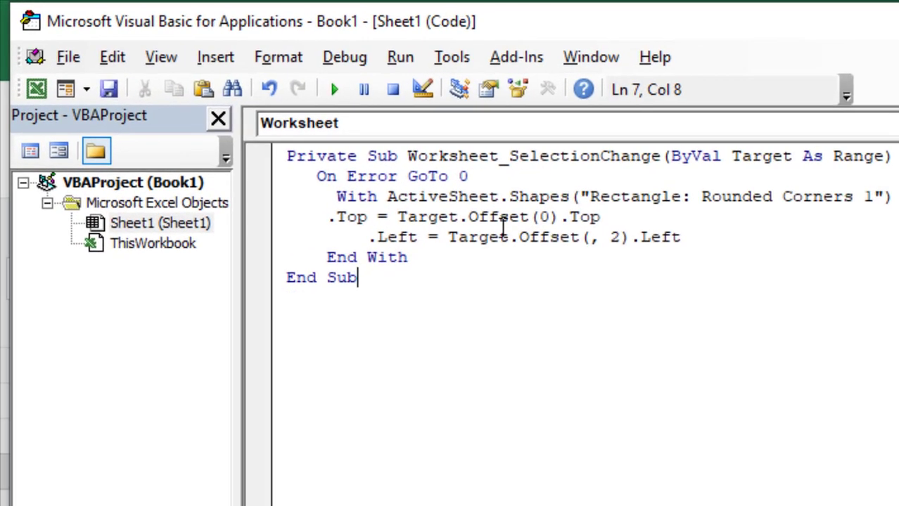
{"action": "left_click", "coordinate": [390, 158]}
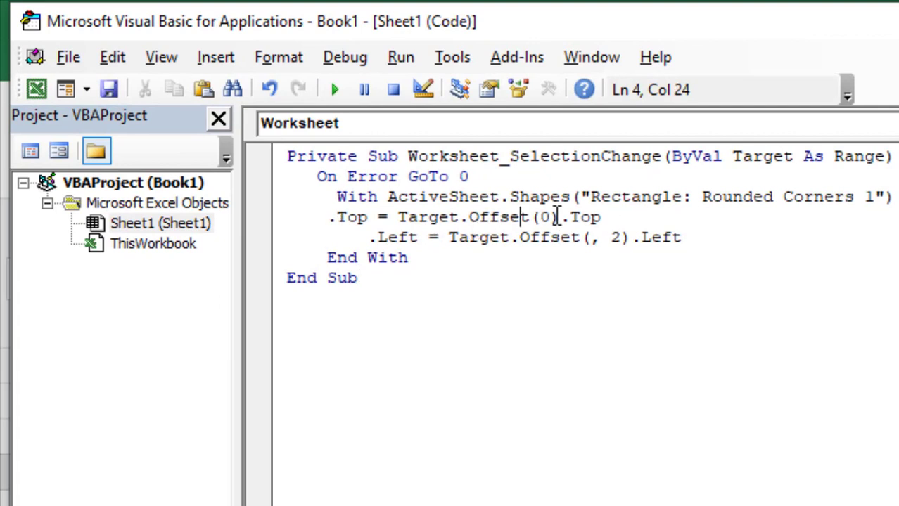
{"action": "left_click", "coordinate": [542, 218]}
{"action": "left_click", "coordinate": [533, 360]}
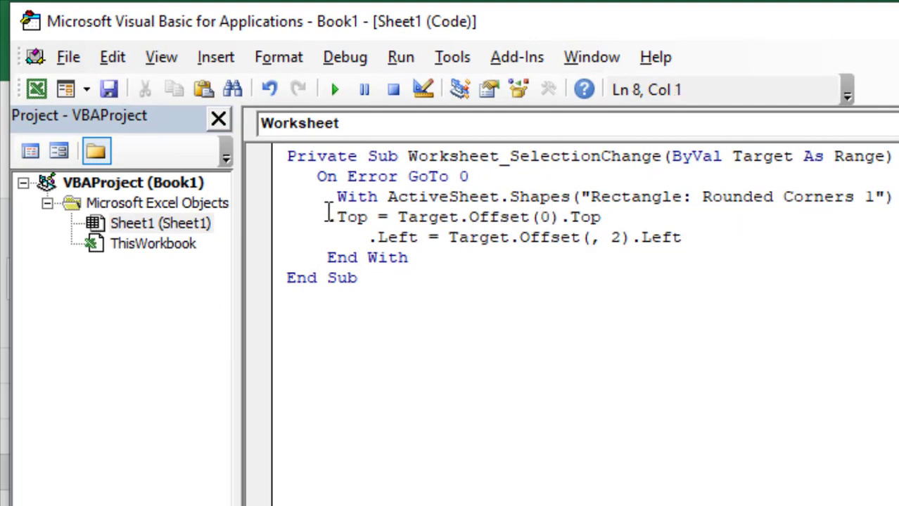
{"action": "left_click_drag", "start_coordinate": [539, 218], "coordinate": [547, 218]}
{"action": "left_click", "coordinate": [611, 232]}
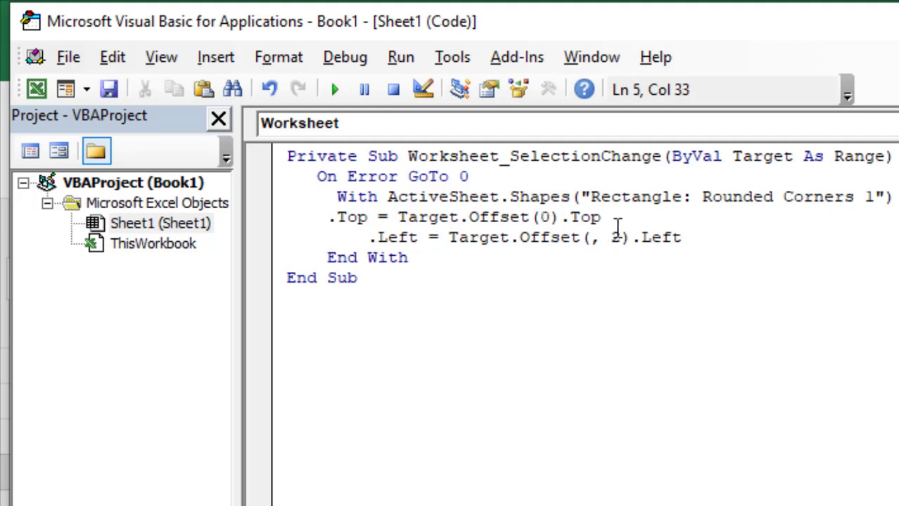
{"action": "left_click_drag", "start_coordinate": [611, 237], "coordinate": [620, 237]}
{"action": "left_click", "coordinate": [653, 288]}
{"action": "left_click", "coordinate": [397, 198]}
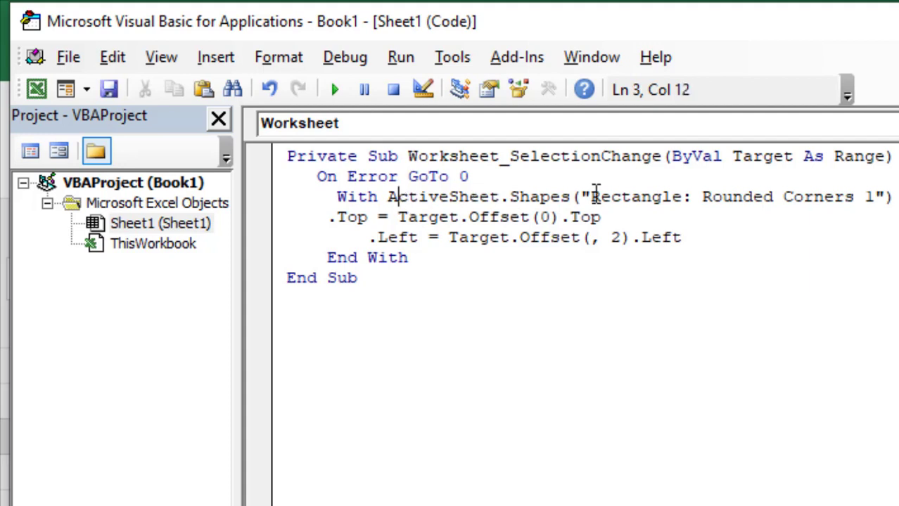
{"action": "left_click_drag", "start_coordinate": [590, 197], "coordinate": [872, 197]}
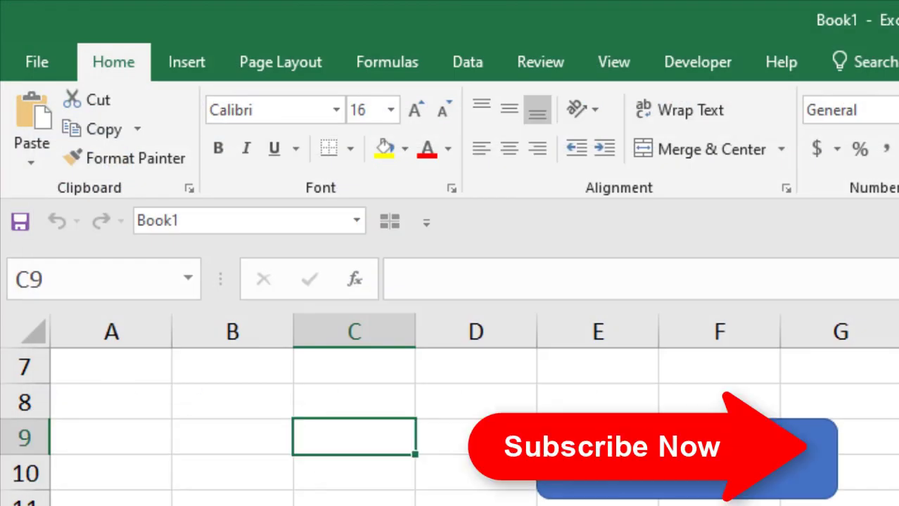
Copy the shape's full name from the Name Box and paste it into cell B11.
{"action": "left_click", "coordinate": [60, 287]}
{"action": "key", "text": "ctrl+c"}
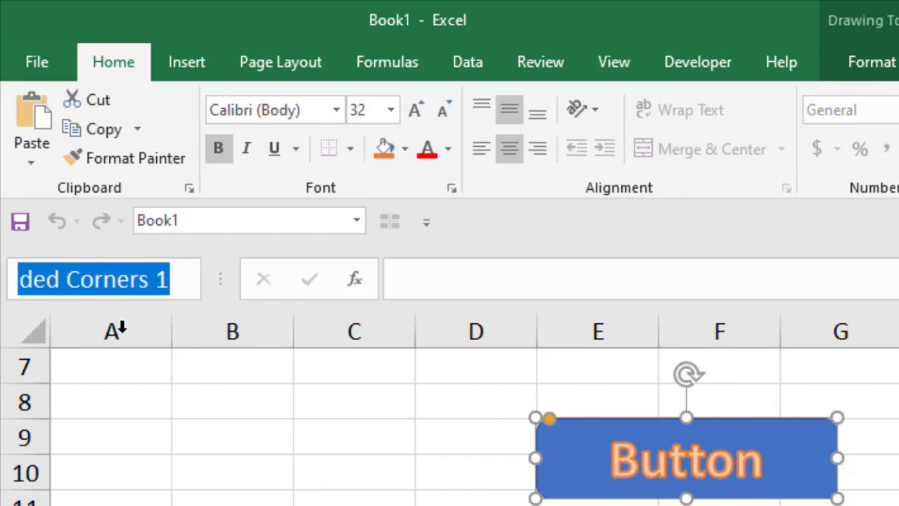
{"action": "left_click", "coordinate": [186, 496]}
{"action": "key", "text": "ctrl+v"}
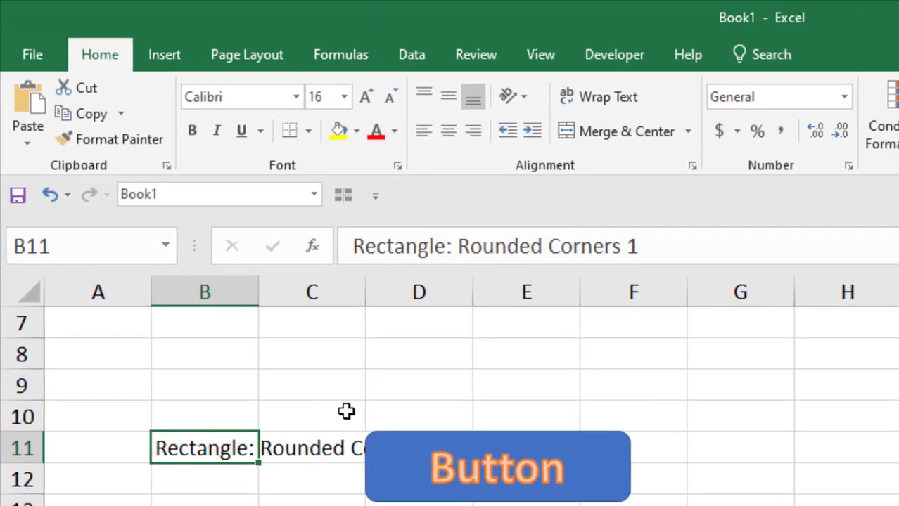
Select the Button shape and compare its name with the macro code in the VBA editor.
{"action": "left_click", "coordinate": [433, 449]}
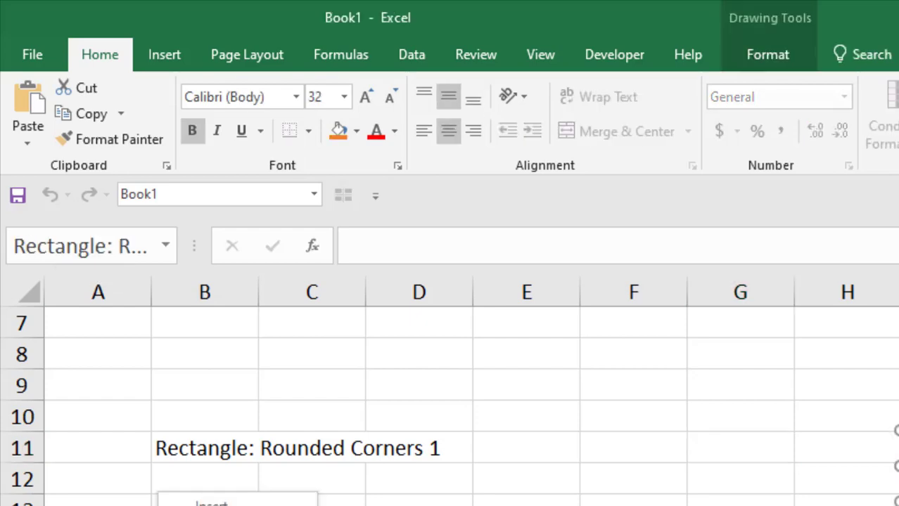
{"action": "key", "text": "alt+F11"}
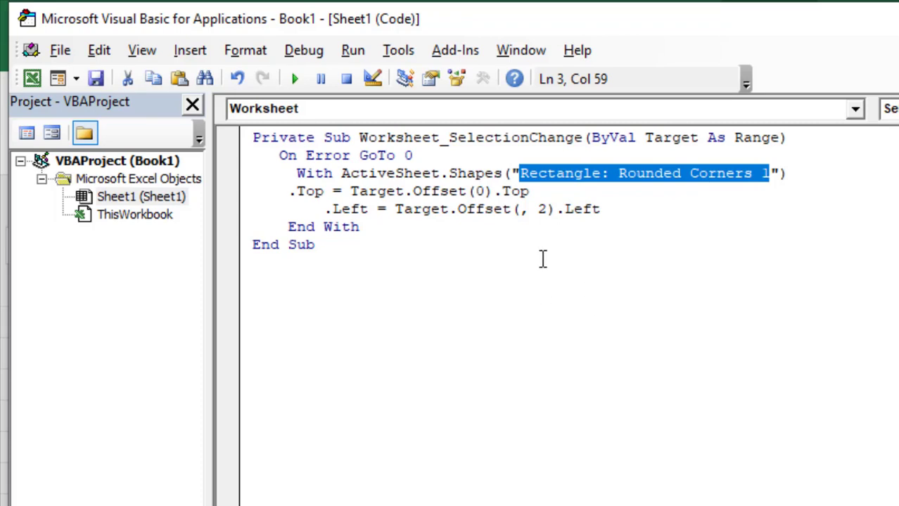
{"action": "key", "text": "alt+F11"}
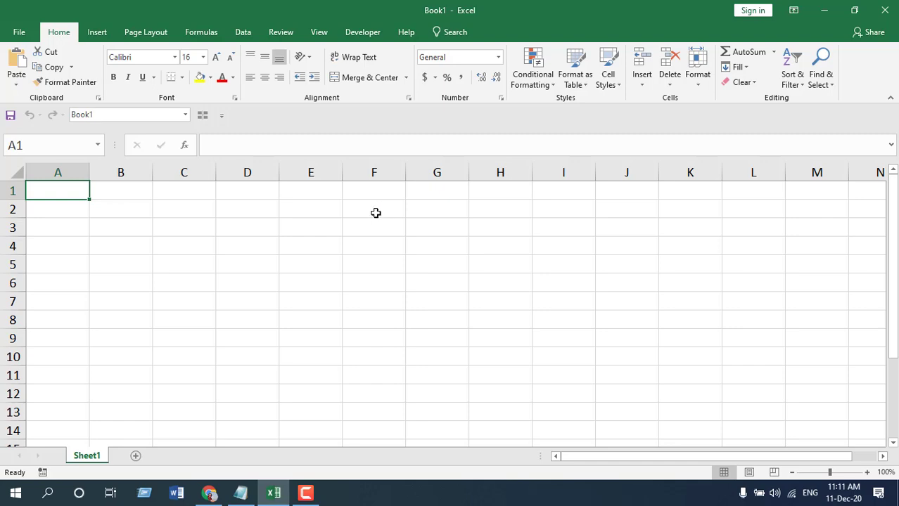
Draw an ActiveX command button from the Developer tab over F3:H5.
{"action": "left_click", "coordinate": [355, 37]}
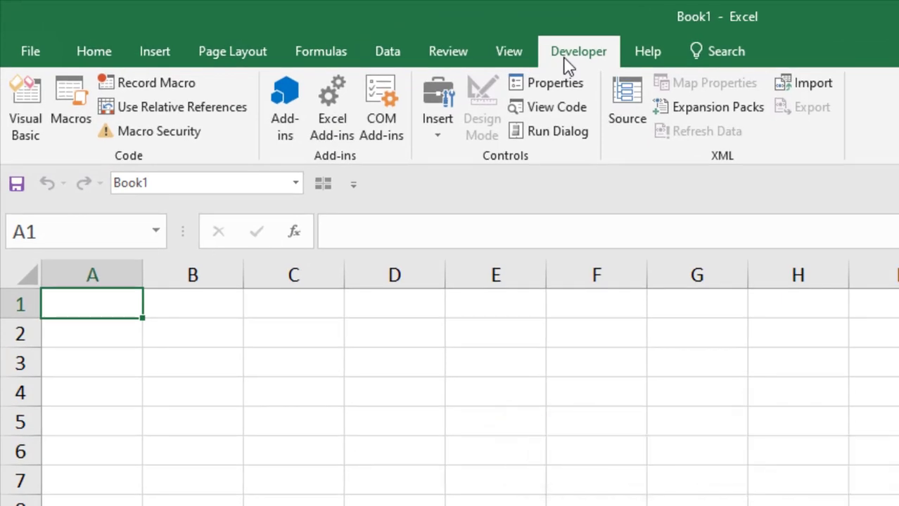
{"action": "left_click", "coordinate": [437, 123]}
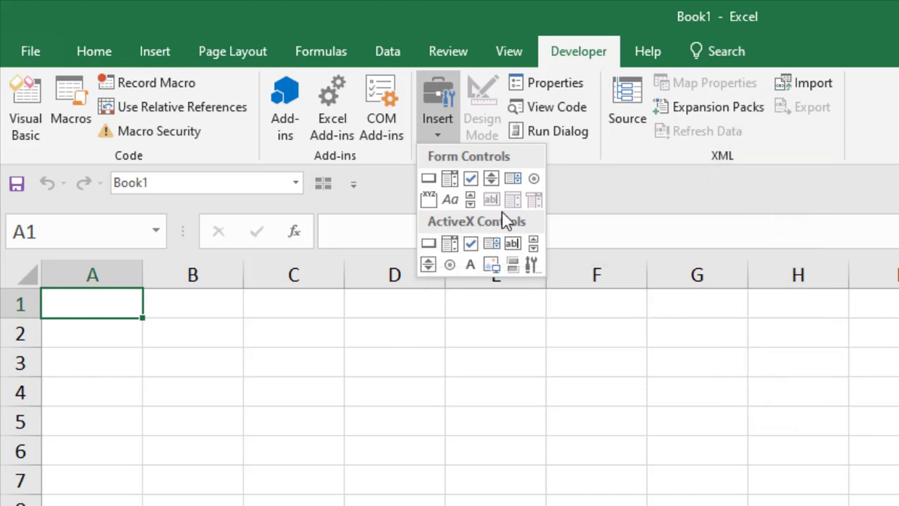
{"action": "left_click", "coordinate": [429, 244]}
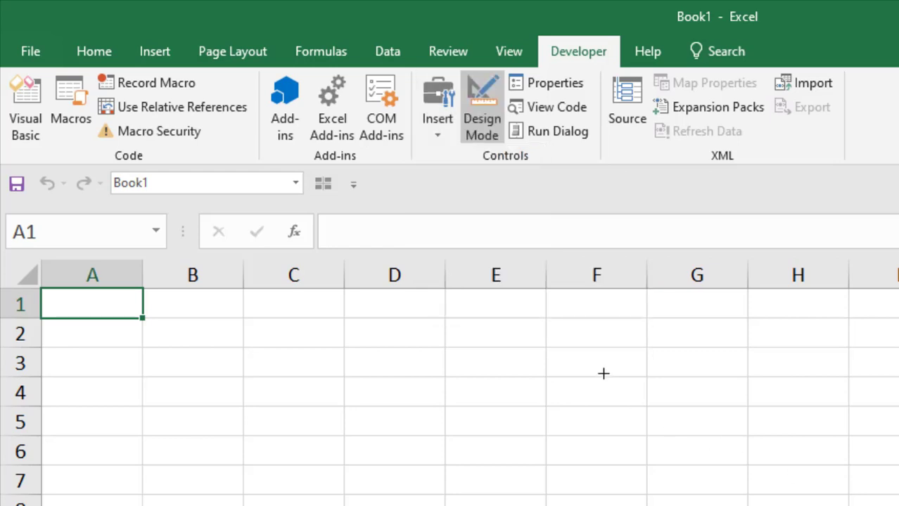
{"action": "left_click_drag", "start_coordinate": [597, 365], "coordinate": [819, 433]}
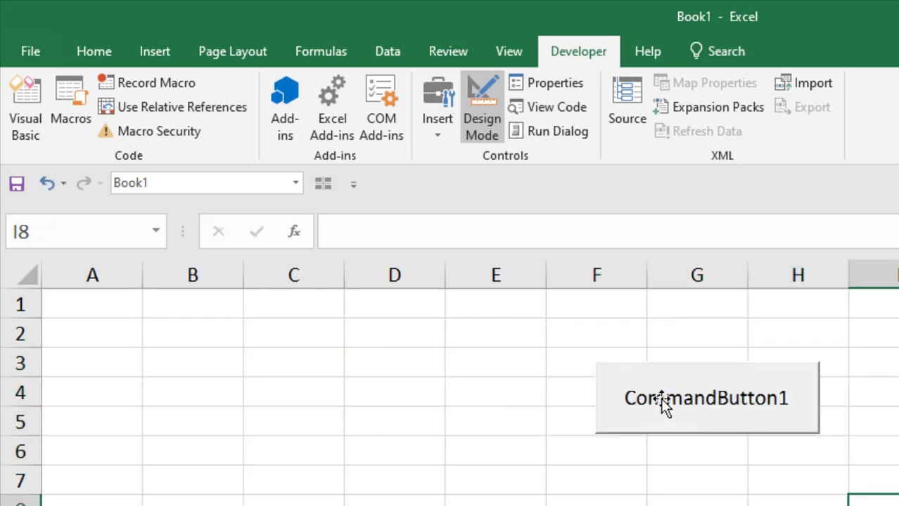
Select CommandButton1 and deselect it by picking cells G6 and H10.
{"action": "left_click", "coordinate": [661, 395]}
{"action": "left_click", "coordinate": [694, 442]}
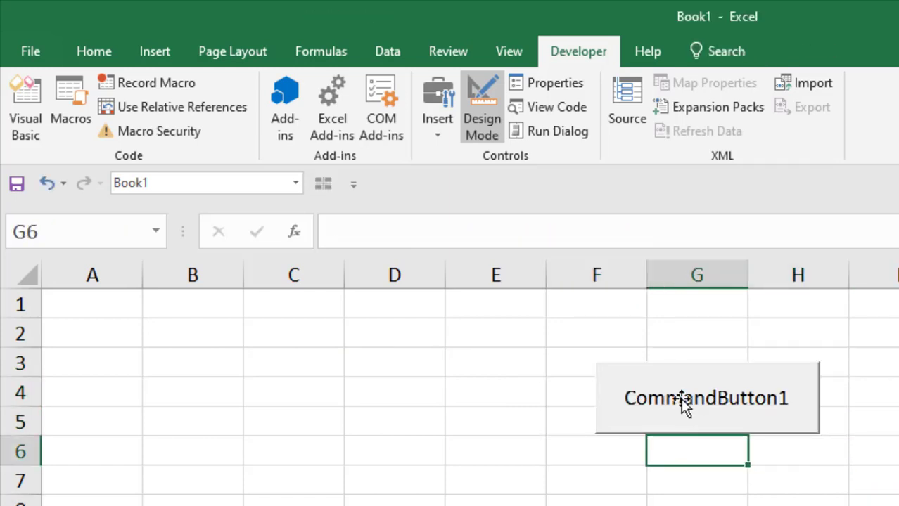
{"action": "left_click", "coordinate": [682, 403]}
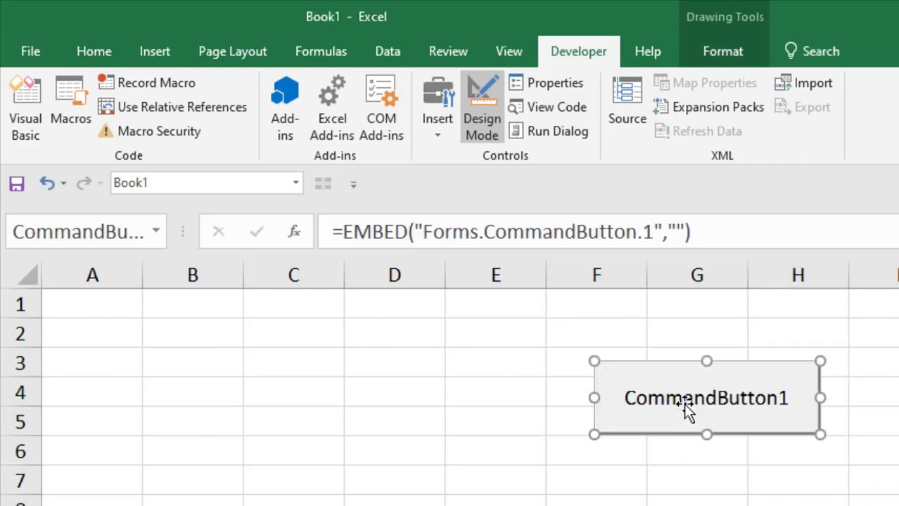
{"action": "left_click", "coordinate": [798, 505]}
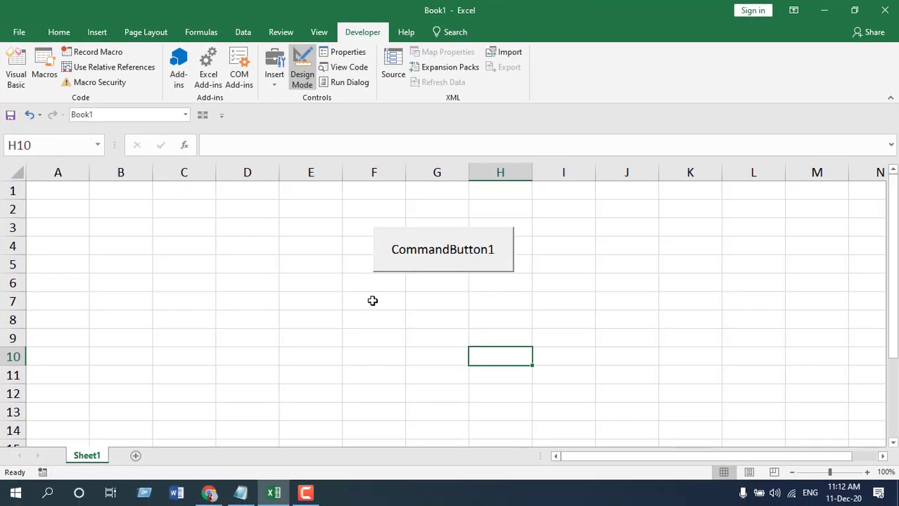
Paste the Worksheet_SelectionChange procedure into Sheet1's code window.
{"action": "right_click", "coordinate": [84, 457]}
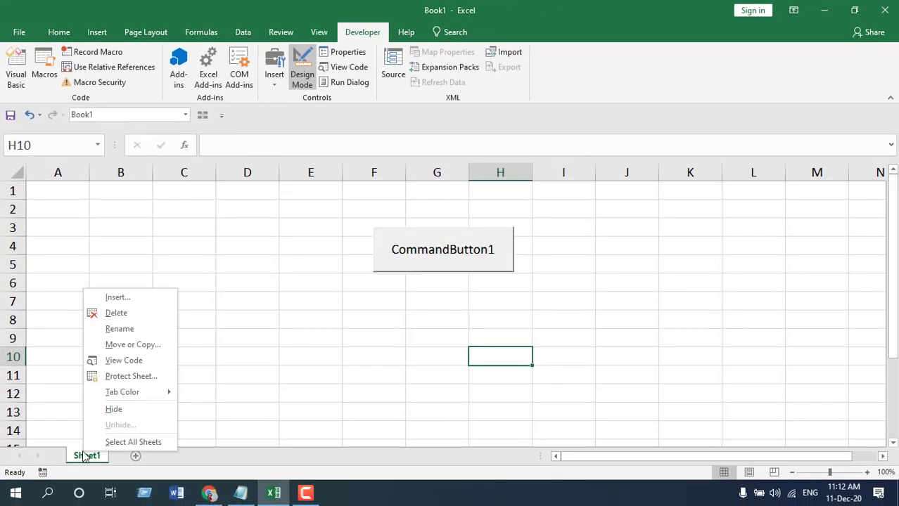
{"action": "left_click", "coordinate": [124, 360]}
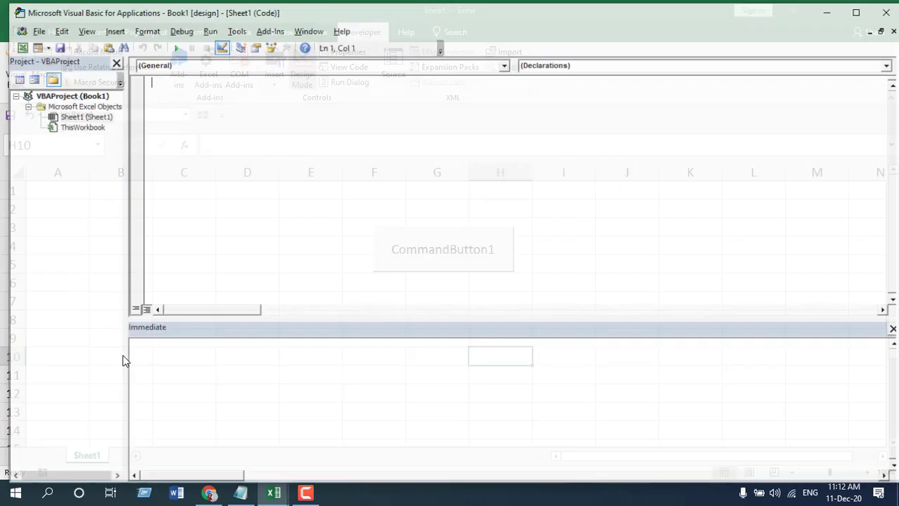
{"action": "right_click", "coordinate": [227, 144]}
{"action": "left_click", "coordinate": [258, 183]}
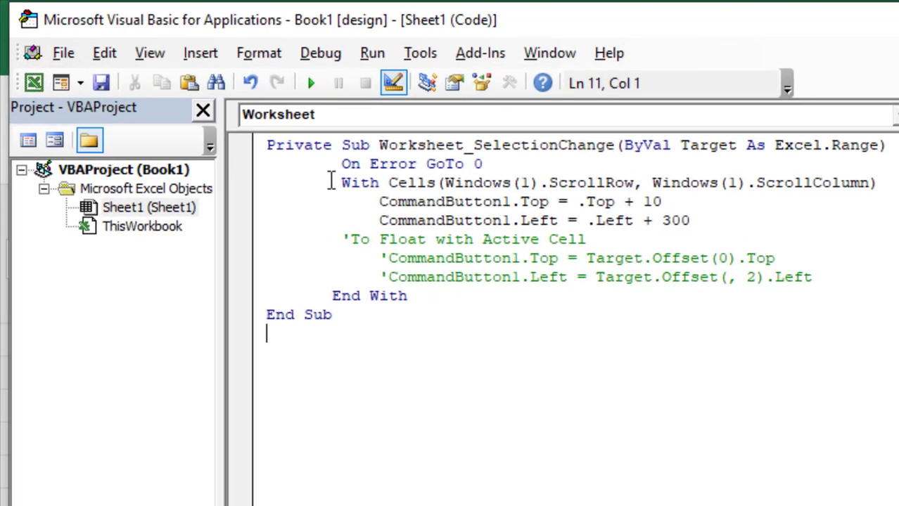
Review the With block's .Top + 10 and .Left + 300 offsets, then return to Excel.
{"action": "left_click_drag", "start_coordinate": [192, 102], "coordinate": [371, 125]}
{"action": "left_click", "coordinate": [707, 220]}
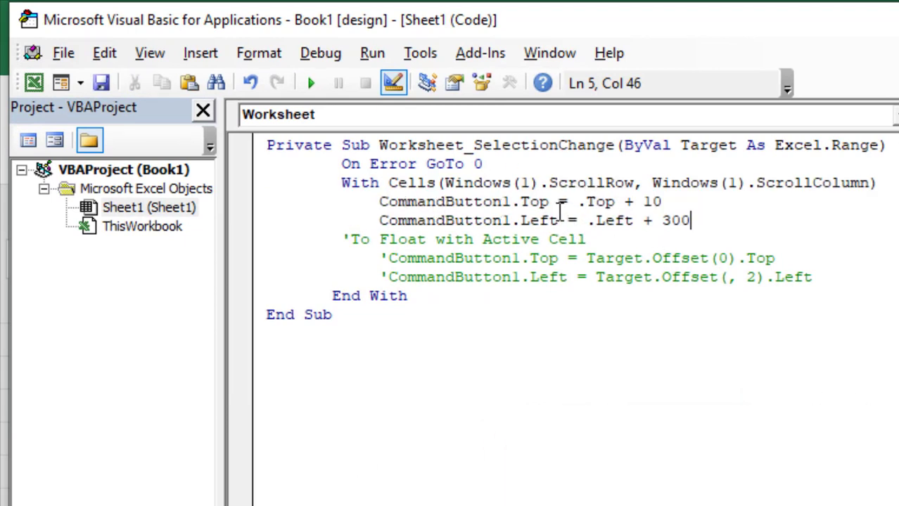
{"action": "left_click", "coordinate": [577, 202]}
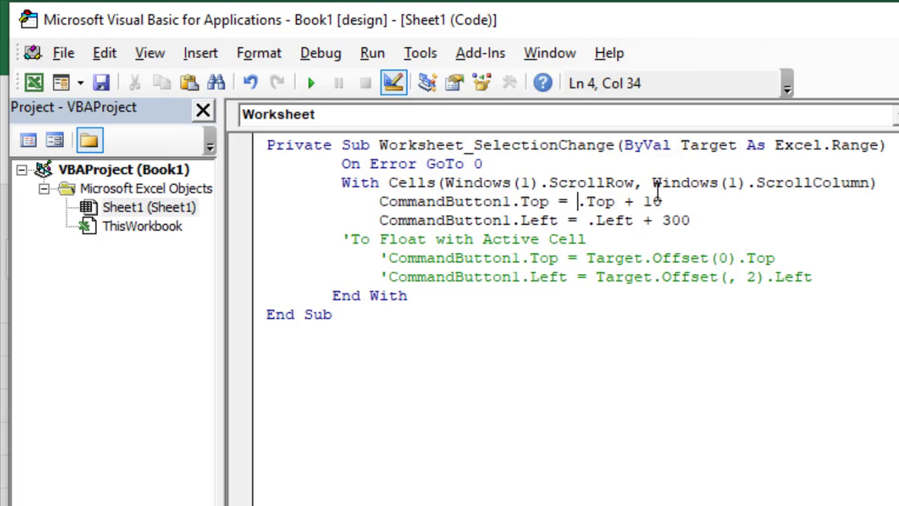
{"action": "left_click", "coordinate": [692, 218]}
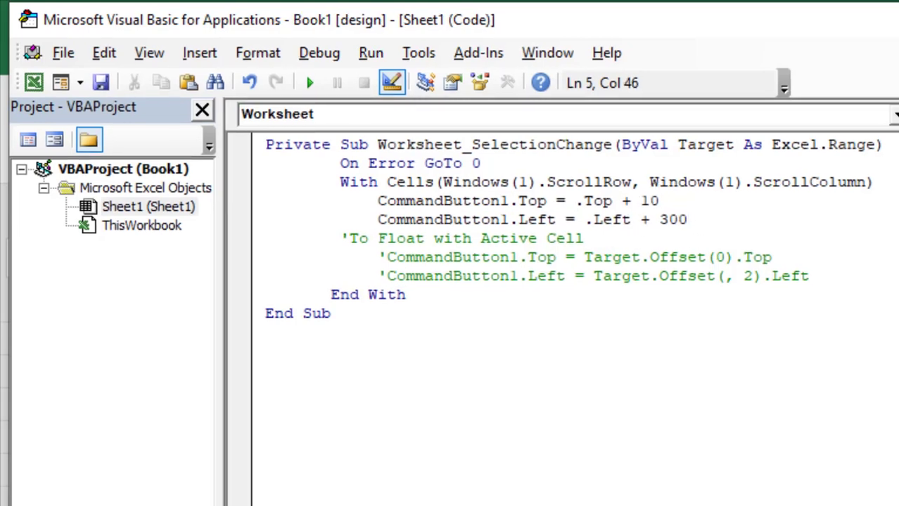
{"action": "key", "text": "alt+F11"}
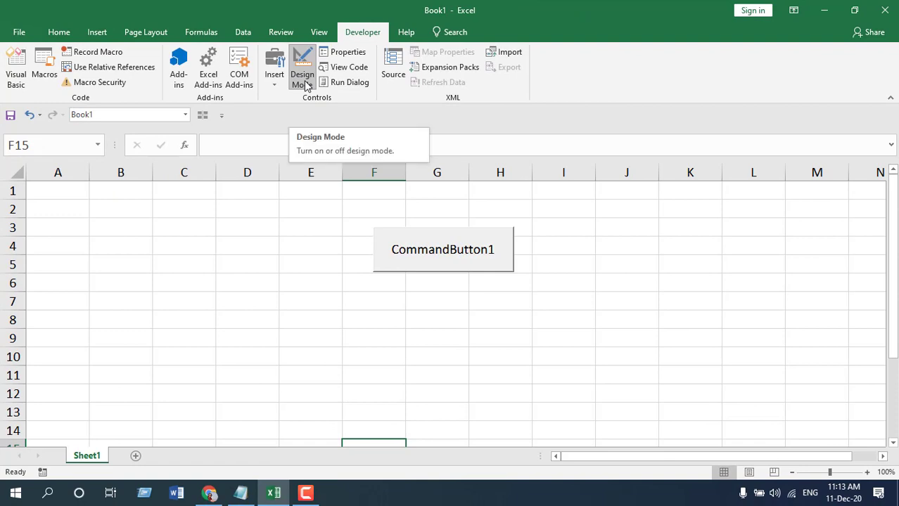
Turn off Design Mode and select D7, H5, C7, K7 and E7 to trigger the code.
{"action": "left_click", "coordinate": [305, 84]}
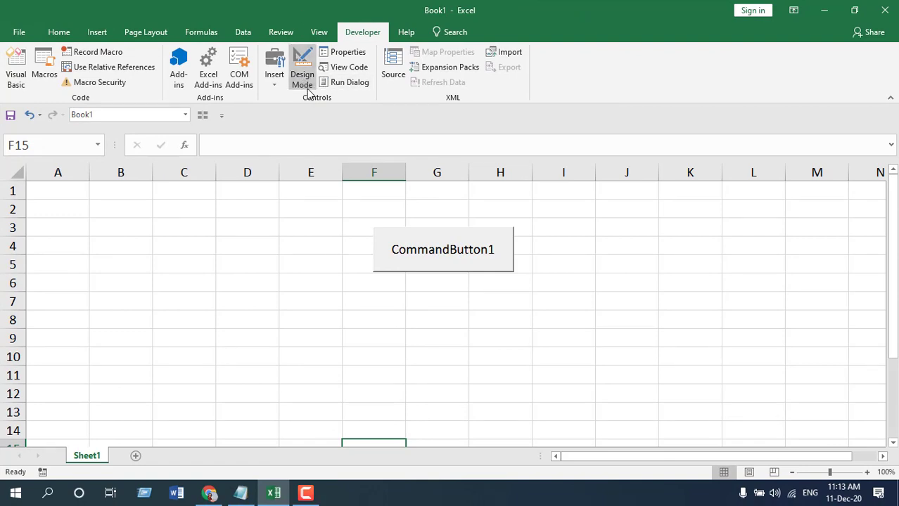
{"action": "left_click", "coordinate": [255, 305]}
{"action": "left_click", "coordinate": [513, 261]}
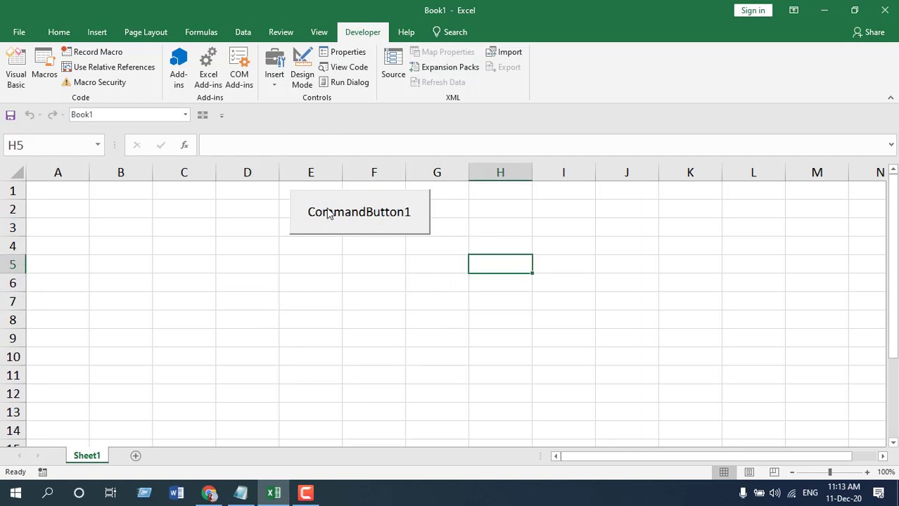
{"action": "left_click", "coordinate": [188, 296]}
{"action": "left_click", "coordinate": [677, 301]}
{"action": "left_click", "coordinate": [287, 297]}
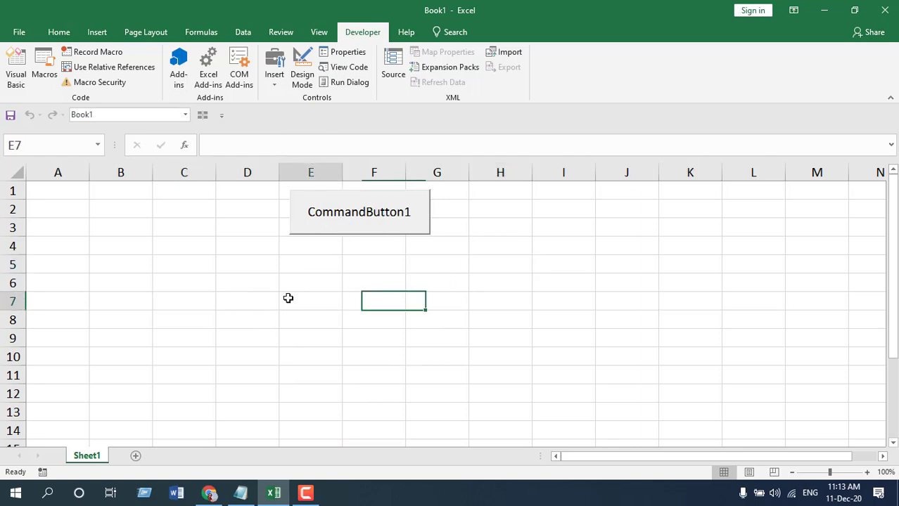
Scroll down while selecting E14, E32, I32 and E37 to check the button stays on screen.
{"action": "scroll", "coordinate": [617, 281], "scroll_direction": "down", "scroll_amount": 3}
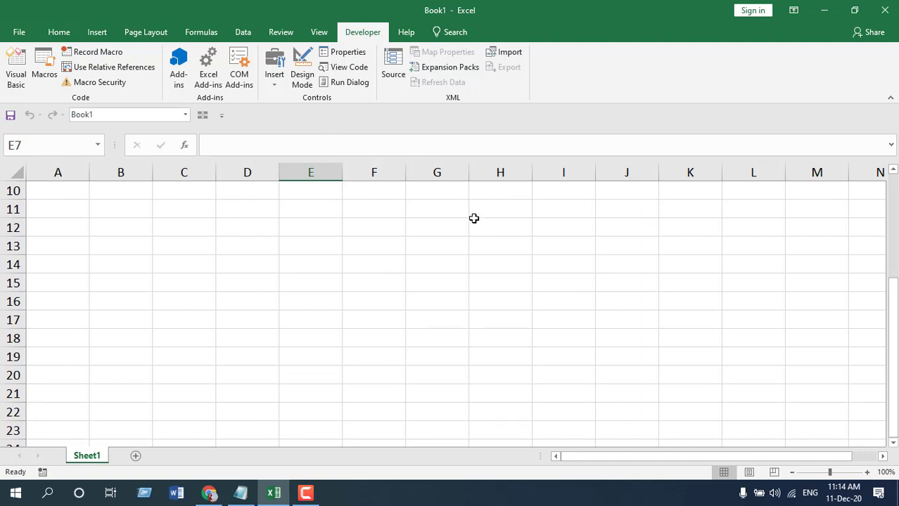
{"action": "left_click", "coordinate": [296, 258]}
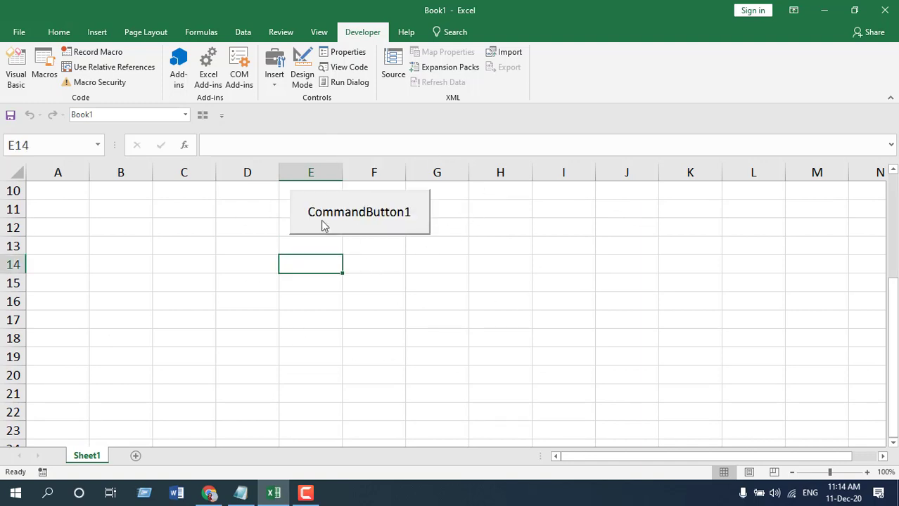
{"action": "scroll", "coordinate": [313, 280], "scroll_direction": "down", "scroll_amount": 2}
{"action": "scroll", "coordinate": [313, 296], "scroll_direction": "down", "scroll_amount": 3}
{"action": "left_click", "coordinate": [310, 318]}
{"action": "key", "text": "Right"}
{"action": "key", "text": "Right"}
{"action": "key", "text": "Right"}
{"action": "key", "text": "Right"}
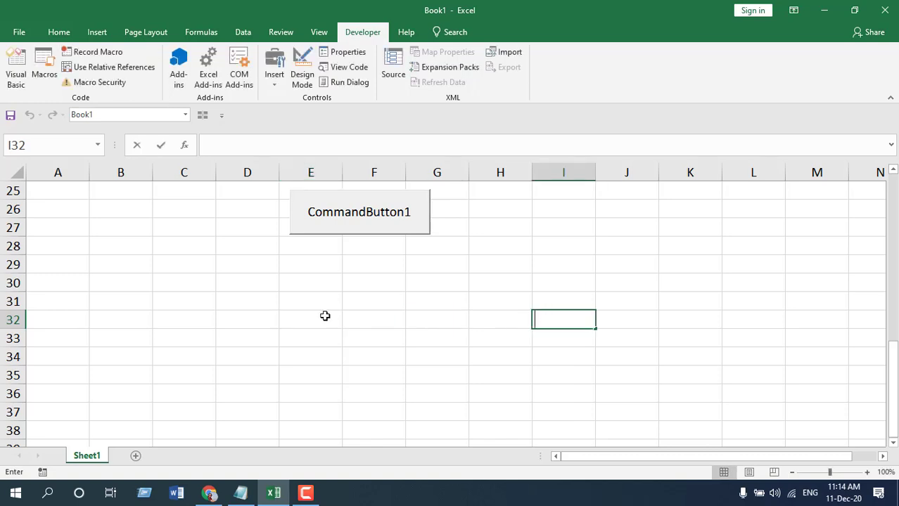
{"action": "scroll", "coordinate": [225, 296], "scroll_direction": "down", "scroll_amount": 2}
{"action": "left_click", "coordinate": [292, 304]}
{"action": "scroll", "coordinate": [399, 327], "scroll_direction": "up", "scroll_amount": 4}
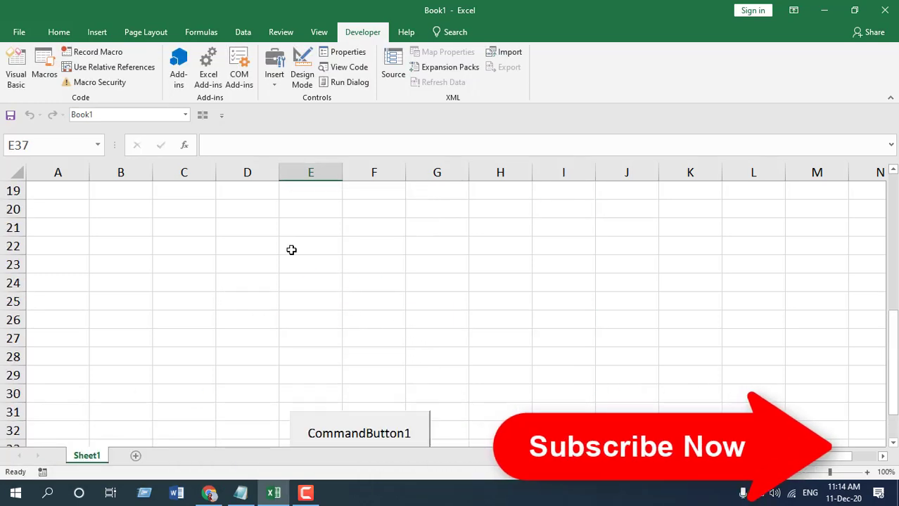
Select E22, D25, I25, G25, C24, B28 and B23 to confirm the button stays near the top.
{"action": "left_click", "coordinate": [290, 247]}
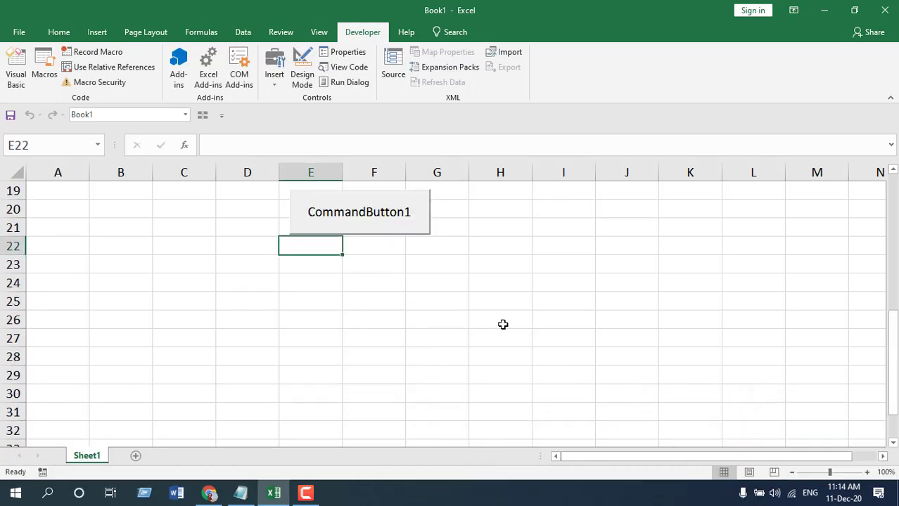
{"action": "left_click", "coordinate": [219, 298]}
{"action": "left_click", "coordinate": [554, 307]}
{"action": "left_click", "coordinate": [268, 297]}
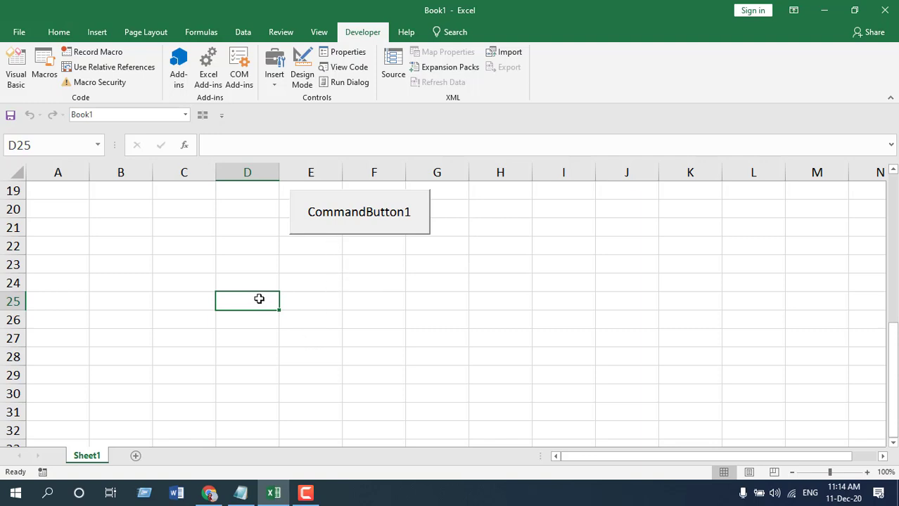
{"action": "left_click", "coordinate": [431, 297]}
{"action": "left_click", "coordinate": [270, 294]}
{"action": "left_click", "coordinate": [184, 282]}
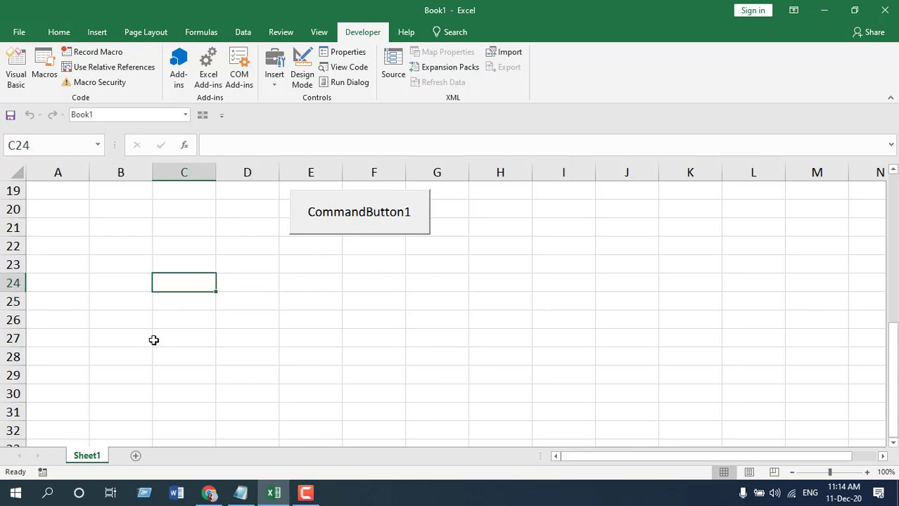
{"action": "left_click", "coordinate": [121, 356]}
{"action": "left_click", "coordinate": [120, 263]}
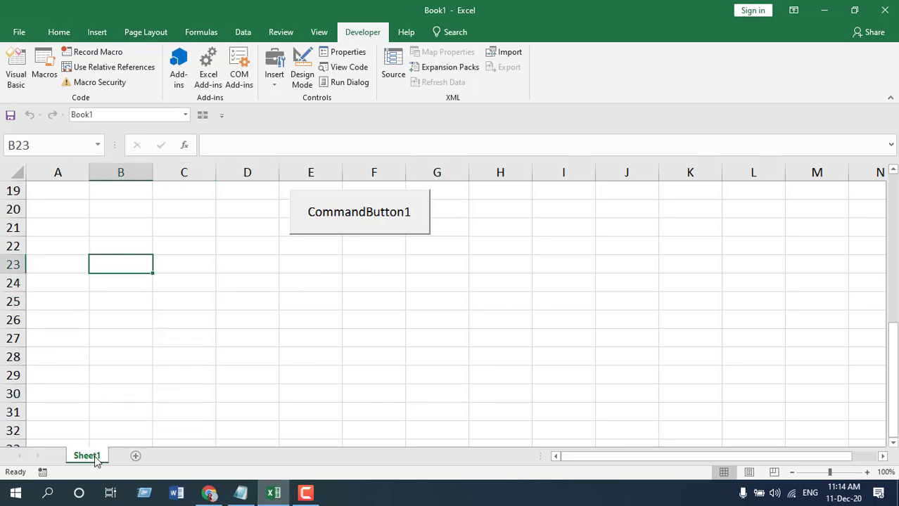
Uncomment the Target.Offset lines and comment out the .Top + 10 and .Left + 300 lines.
{"action": "key", "text": "alt+F11"}
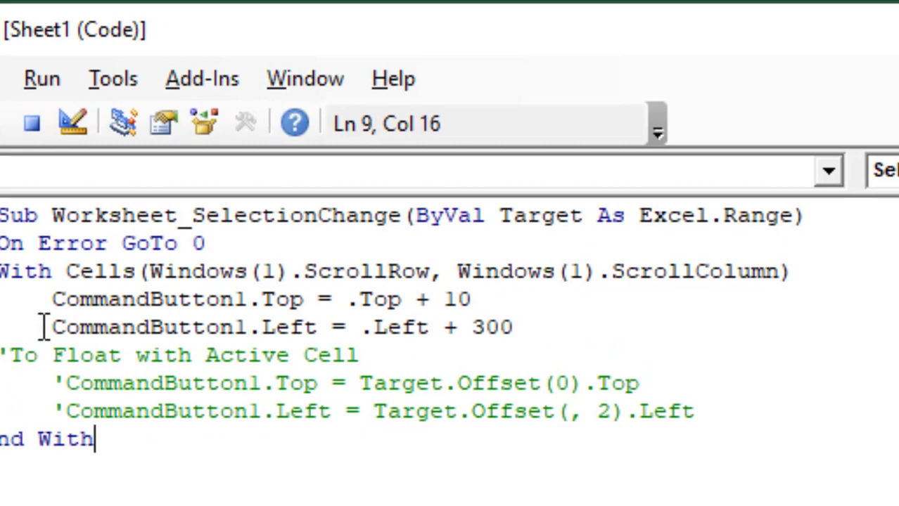
{"action": "left_click", "coordinate": [65, 383]}
{"action": "key", "text": "BackSpace"}
{"action": "key", "text": "Down"}
{"action": "key", "text": "Delete"}
{"action": "key", "text": "Up"}
{"action": "key", "text": "Up"}
{"action": "key", "text": "Up"}
{"action": "key", "text": "Up"}
{"action": "type", "text": "'"}
{"action": "key", "text": "Down"}
{"action": "key", "text": "Left"}
{"action": "type", "text": "'"}
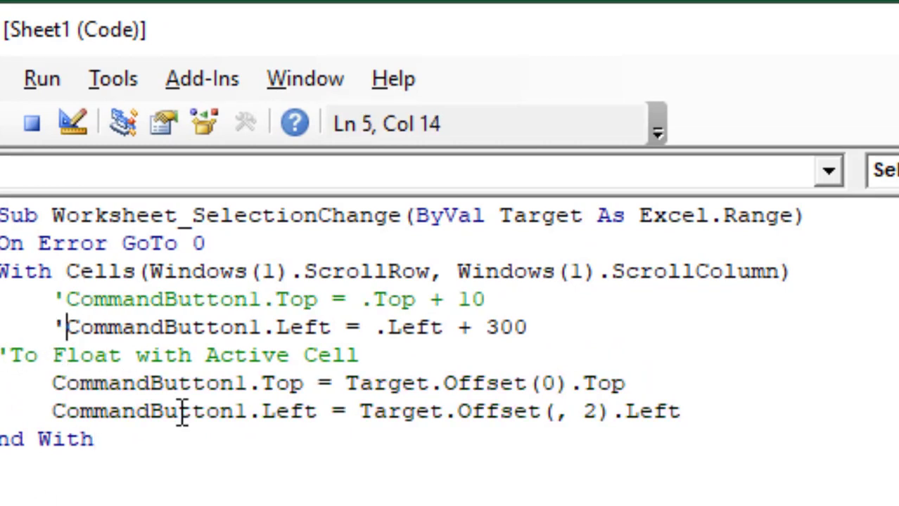
Highlight code lines 4–6 to point them out, then close the VBA editor.
{"action": "left_click", "coordinate": [210, 450]}
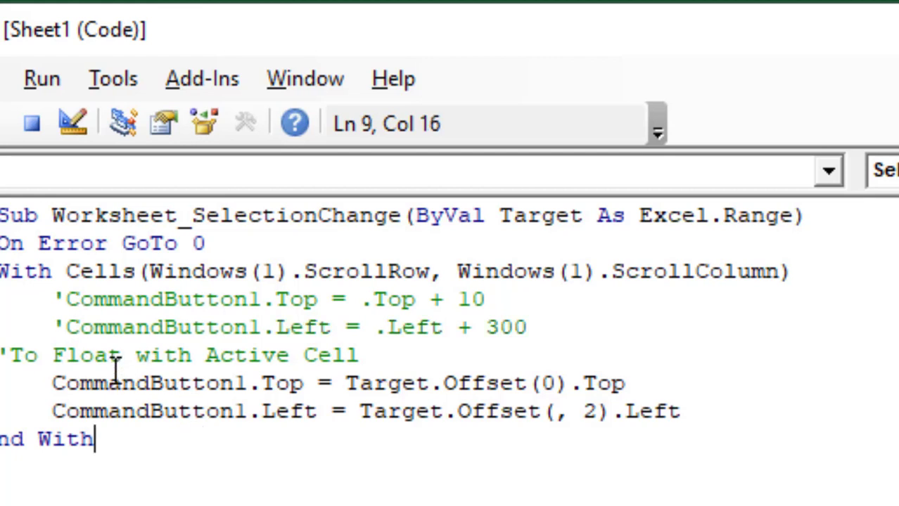
{"action": "left_click_drag", "start_coordinate": [55, 298], "coordinate": [425, 361]}
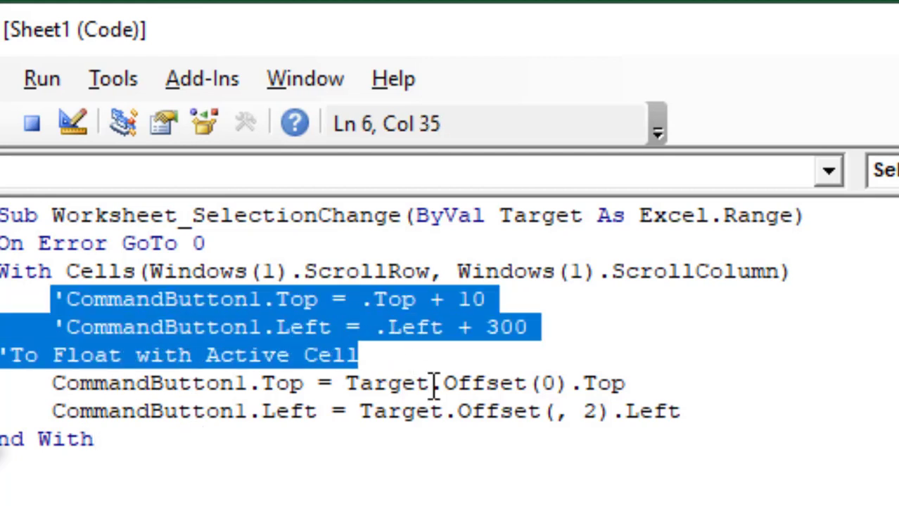
{"action": "left_click", "coordinate": [91, 494]}
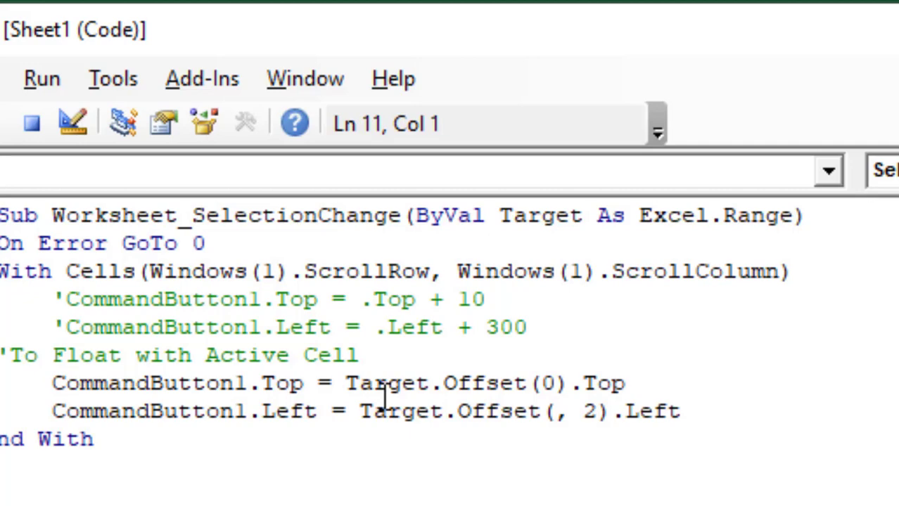
{"action": "left_click", "coordinate": [884, 8]}
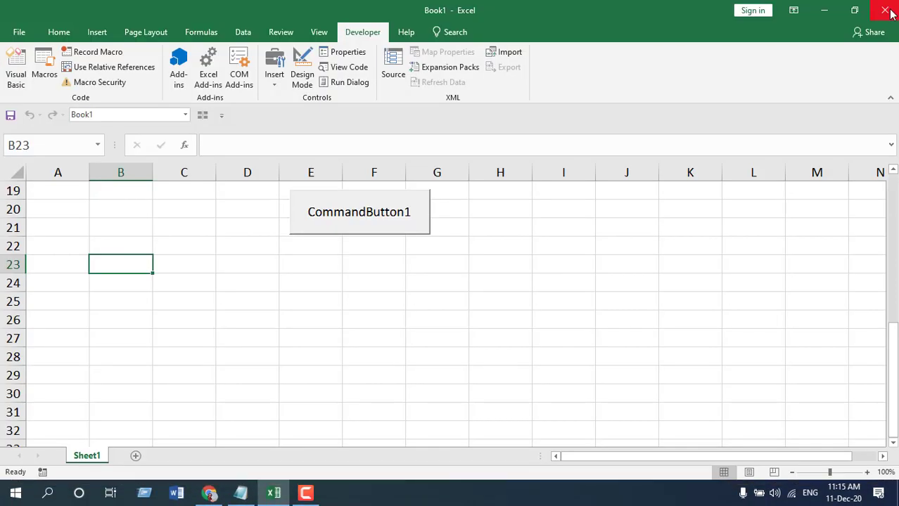
Select I23, D24, B23, B27, D22, C25, C21, C26 and C22, watching CommandButton1 follow each.
{"action": "left_click", "coordinate": [198, 278]}
{"action": "left_click", "coordinate": [563, 264]}
{"action": "left_click", "coordinate": [253, 282]}
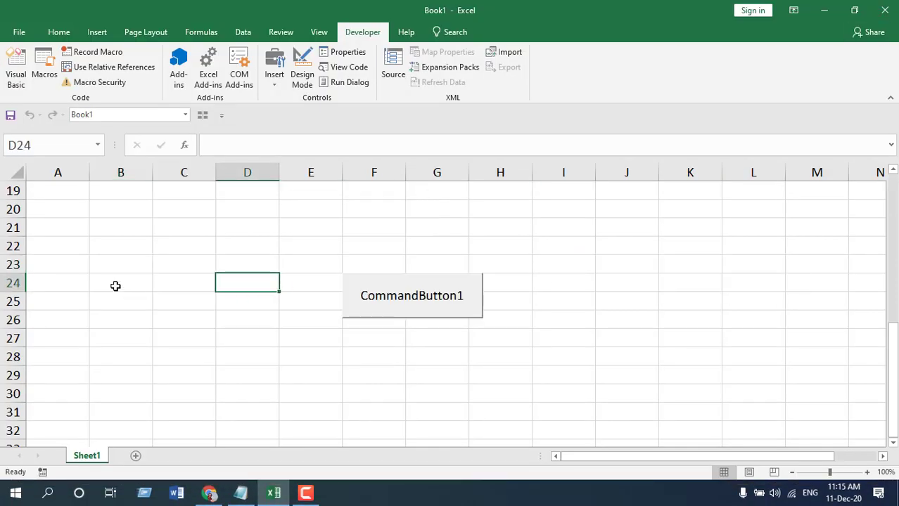
{"action": "left_click", "coordinate": [116, 265]}
{"action": "left_click", "coordinate": [102, 338]}
{"action": "left_click", "coordinate": [246, 246]}
{"action": "left_click", "coordinate": [177, 306]}
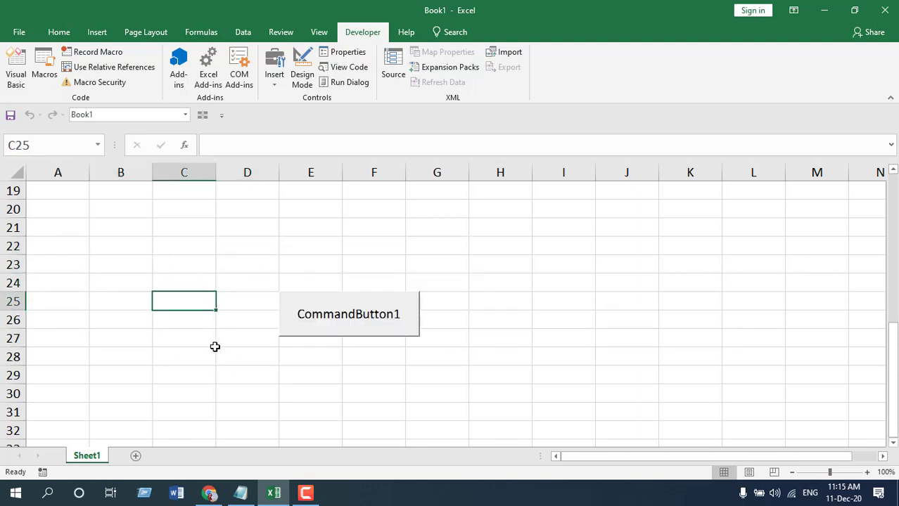
{"action": "left_click", "coordinate": [178, 234]}
{"action": "left_click", "coordinate": [190, 322]}
{"action": "left_click", "coordinate": [204, 247]}
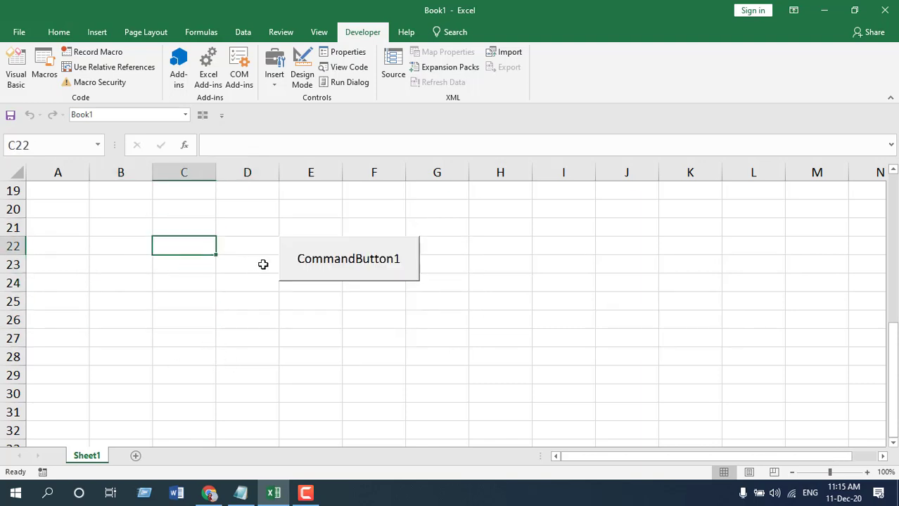